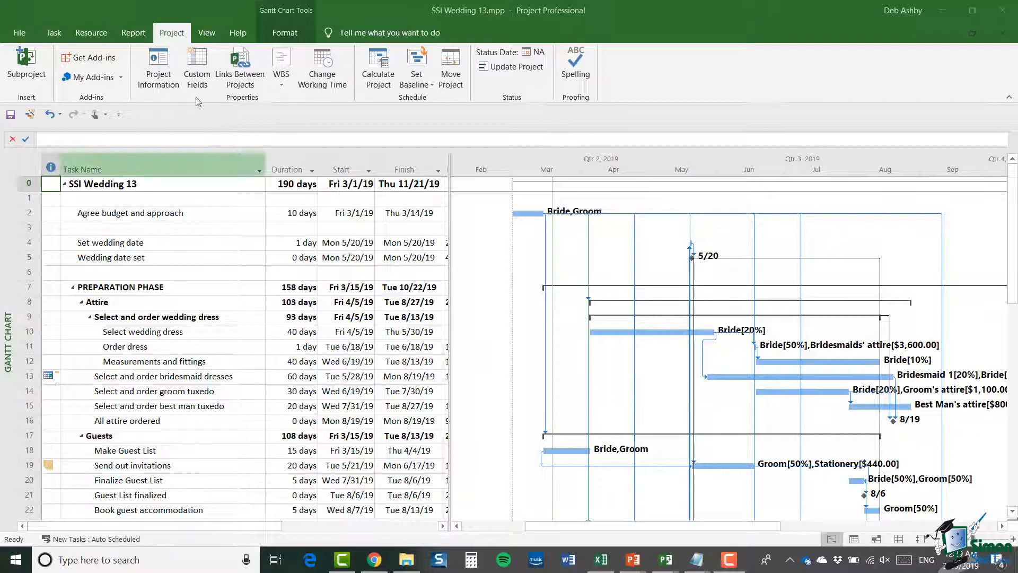
- Examine the project statistics for the wedding project from its project information, and close them
click(172, 35)
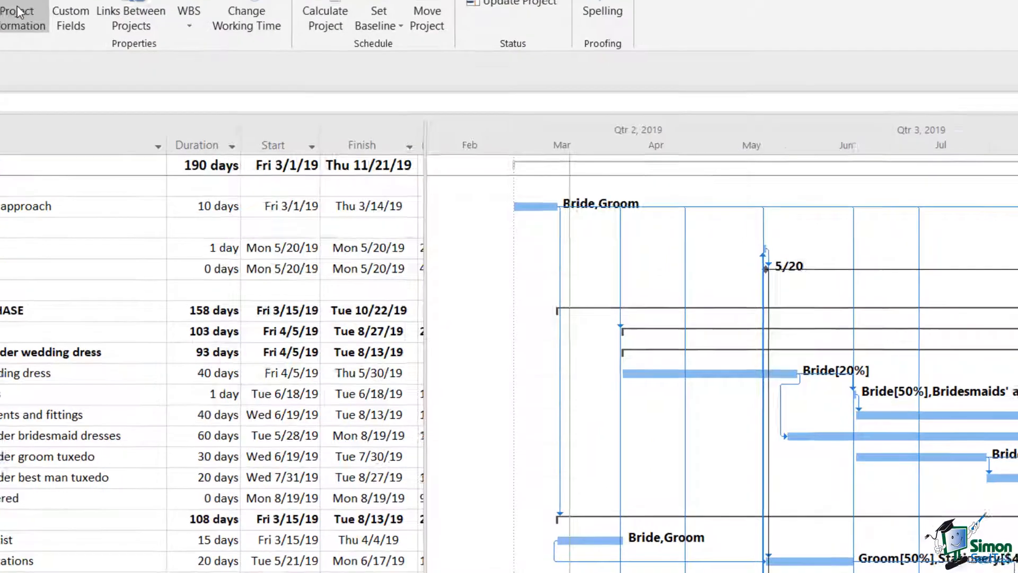
click(158, 68)
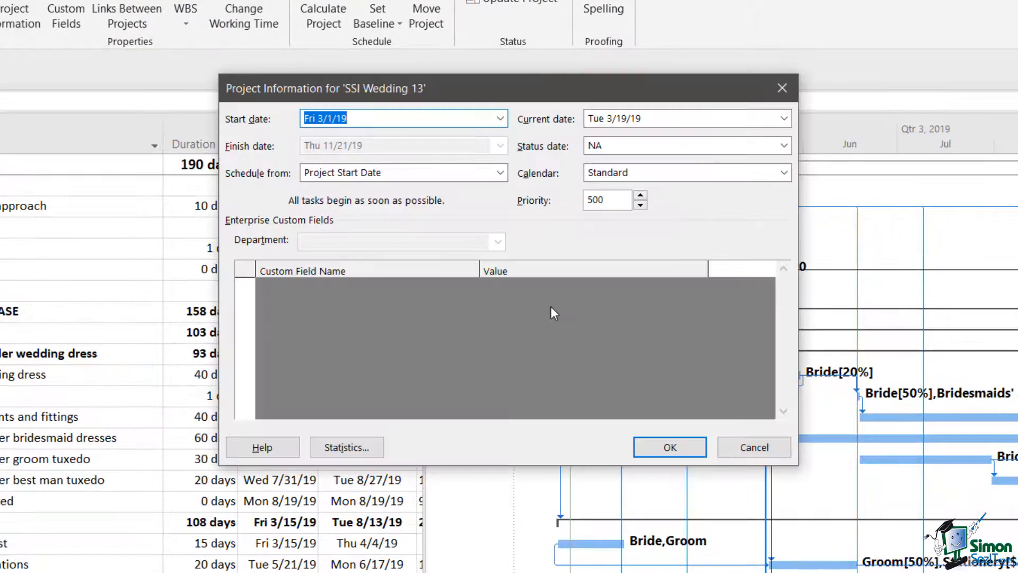
click(348, 448)
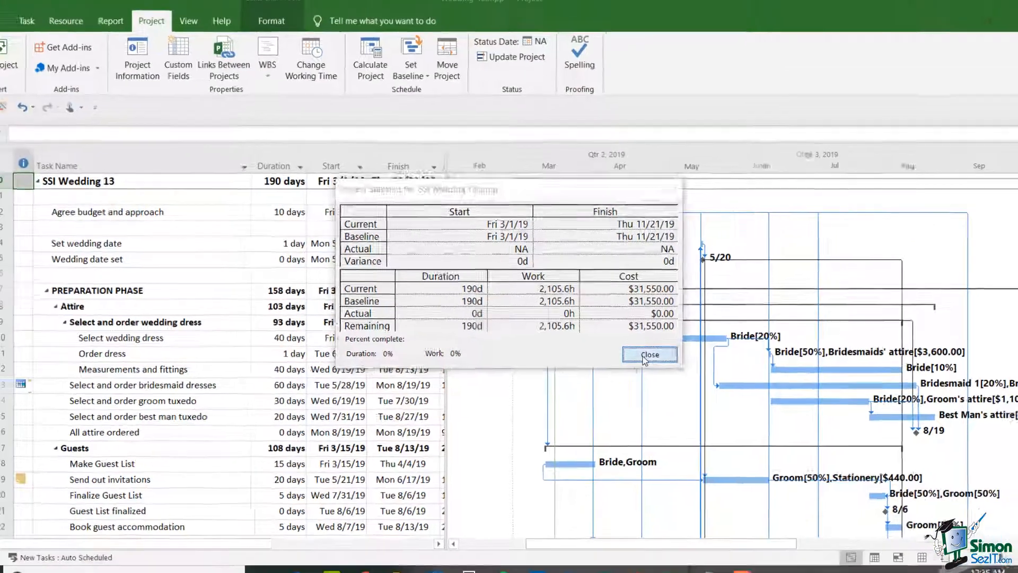
click(698, 397)
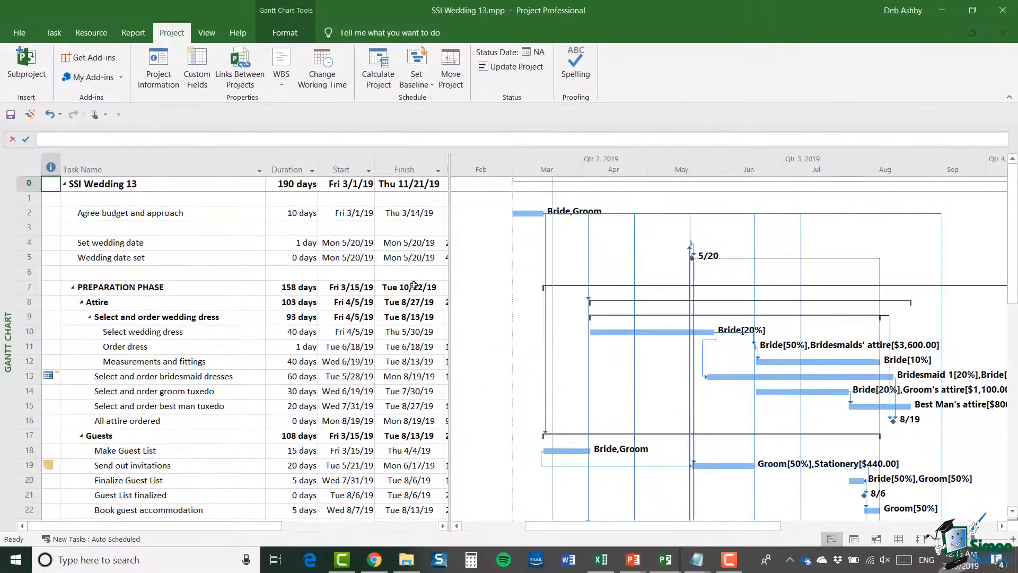
- Set the project's status date to Mon 3/11/19 in the project information
click(159, 69)
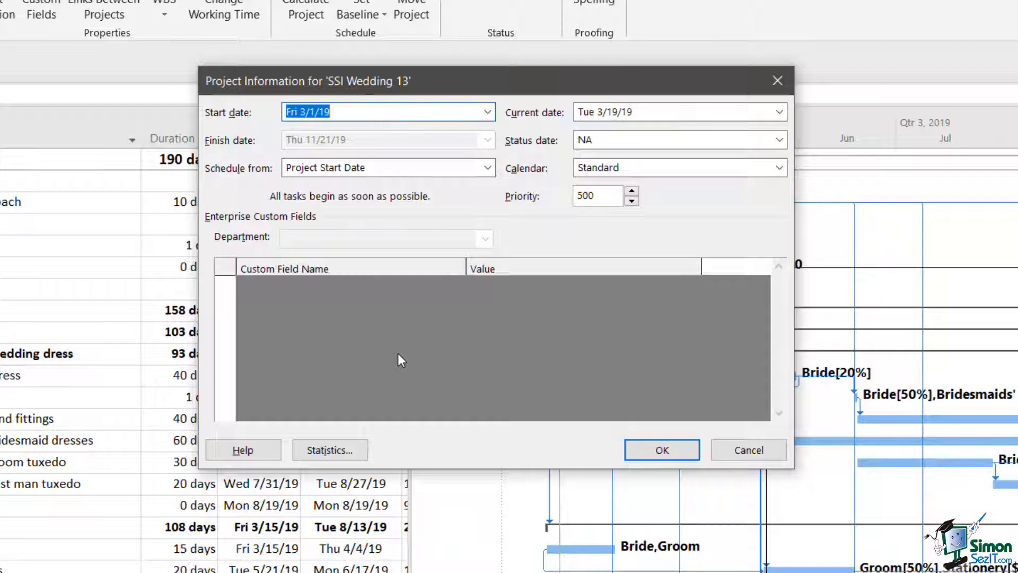
click(779, 112)
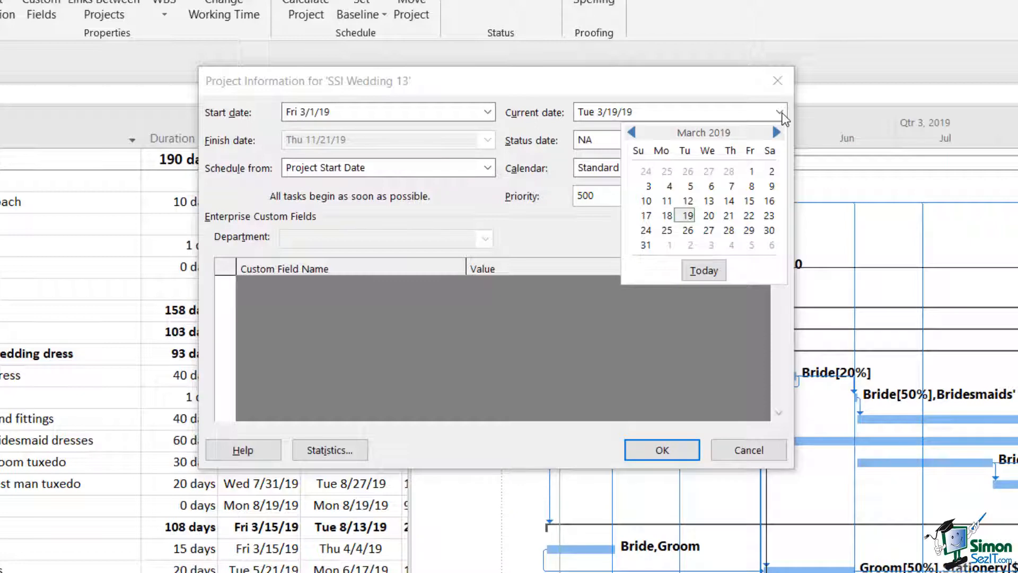
click(704, 96)
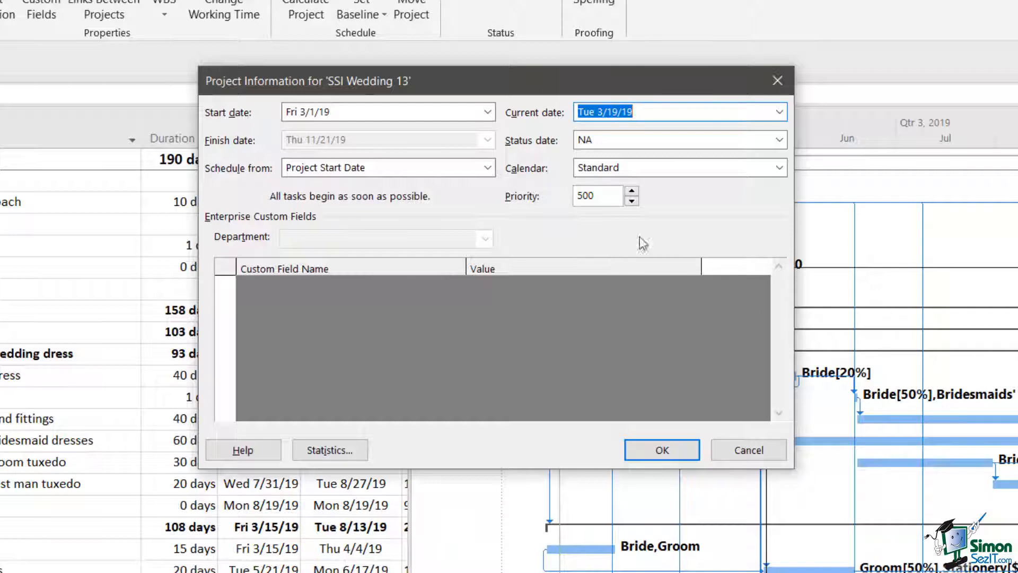
click(780, 140)
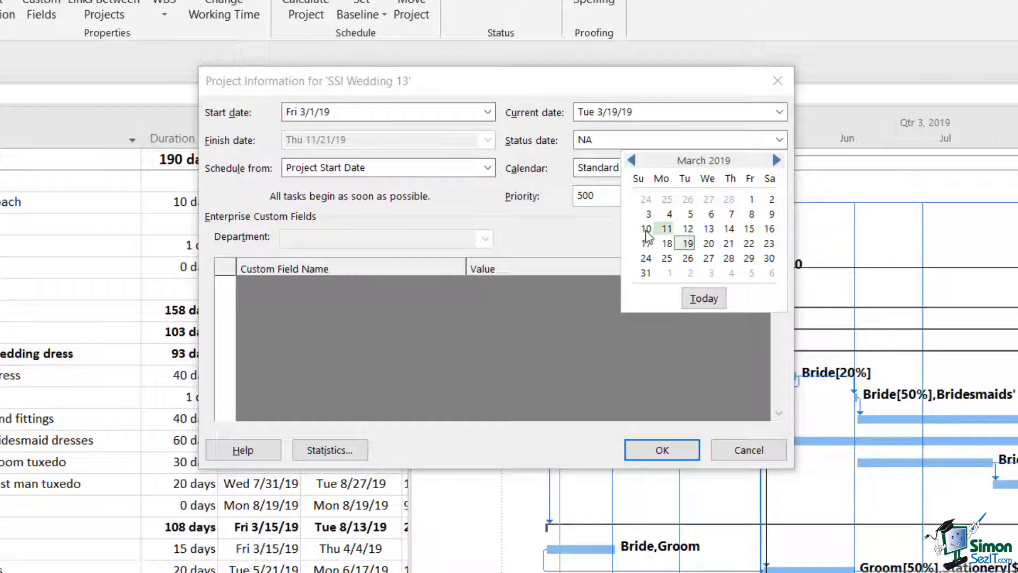
click(667, 229)
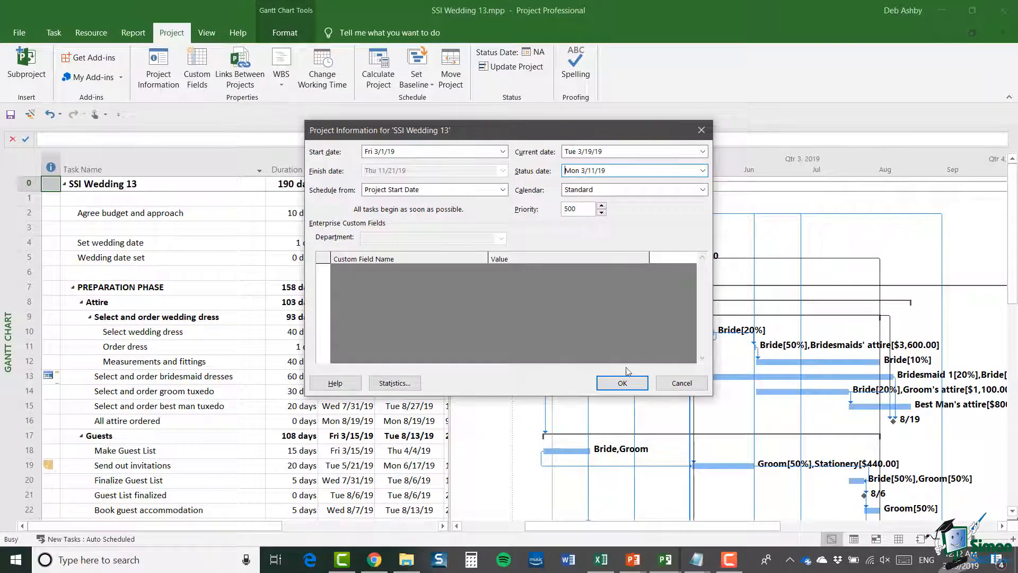
click(622, 386)
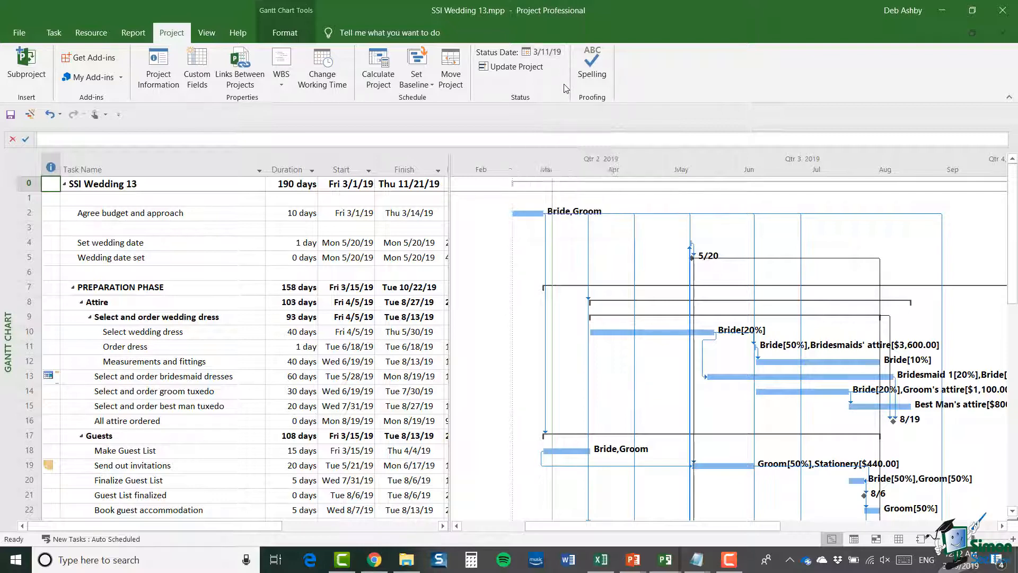
- Update work as complete through 3/15/19 for the entire project, setting tasks to 0% - 100% complete
click(510, 67)
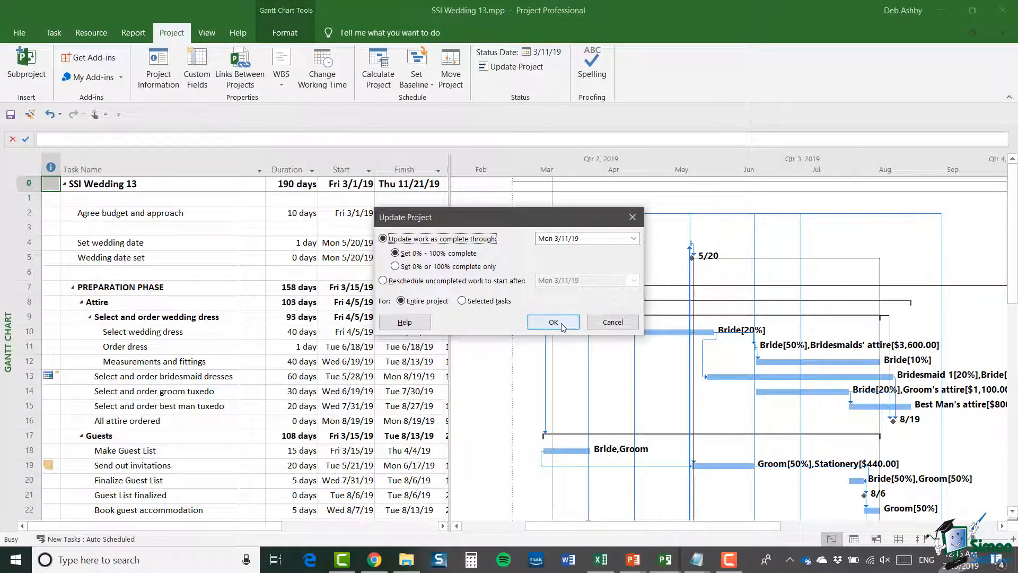
click(572, 324)
click(203, 268)
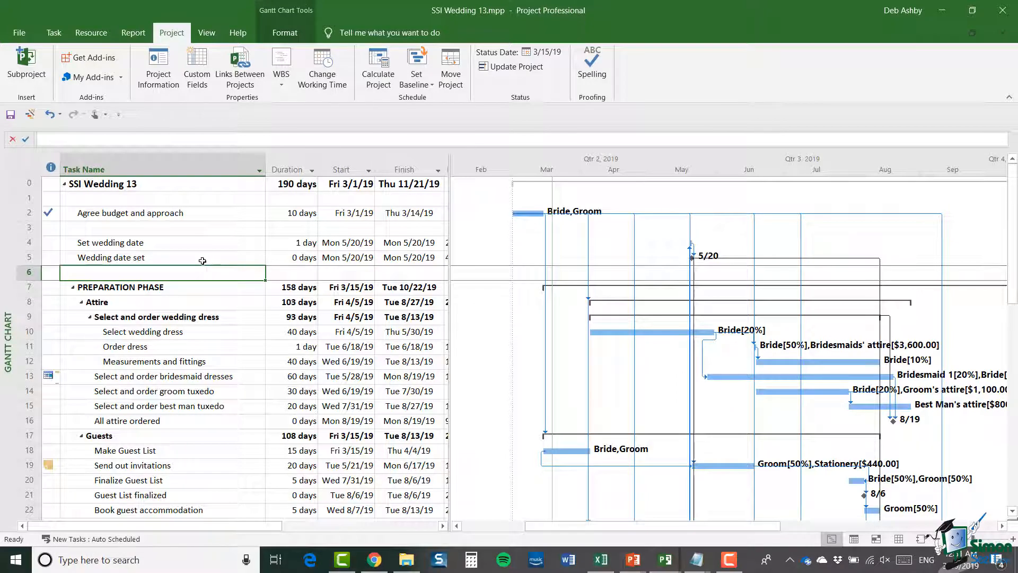
- Check the task list for completion indicators, including the one for Agree budget and approach
scroll(203, 261, down, 8)
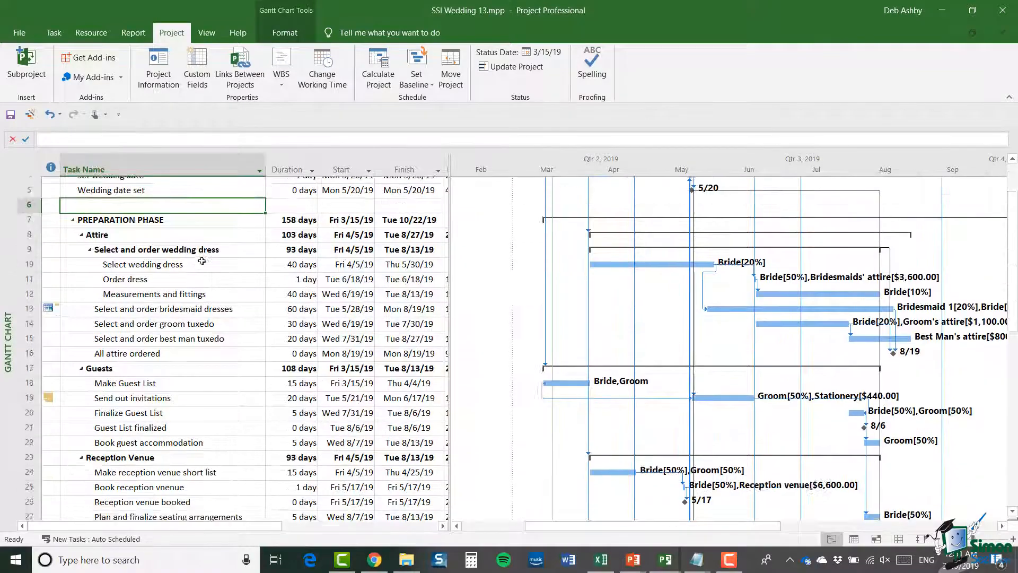
scroll(202, 261, up, 8)
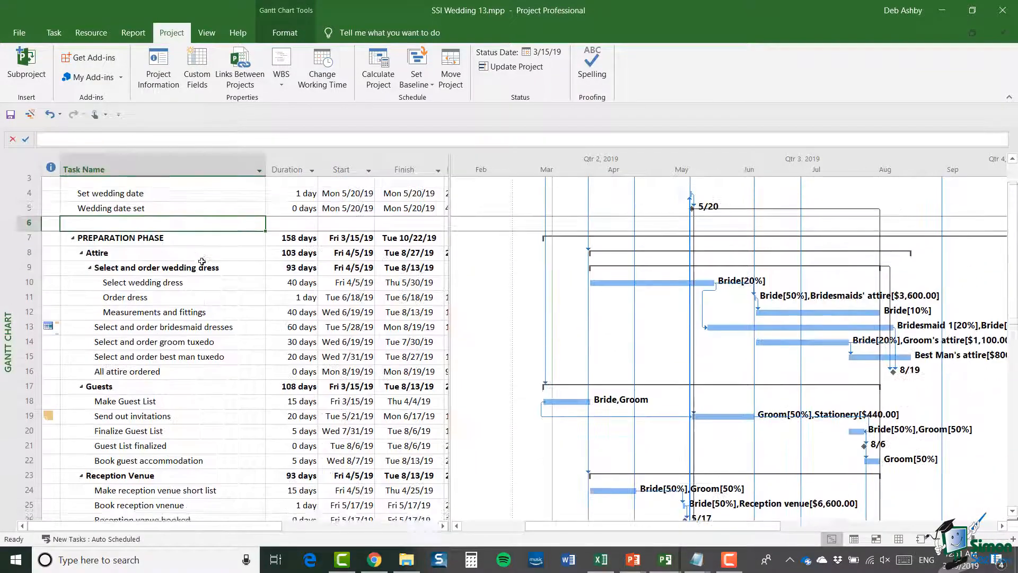
click(131, 215)
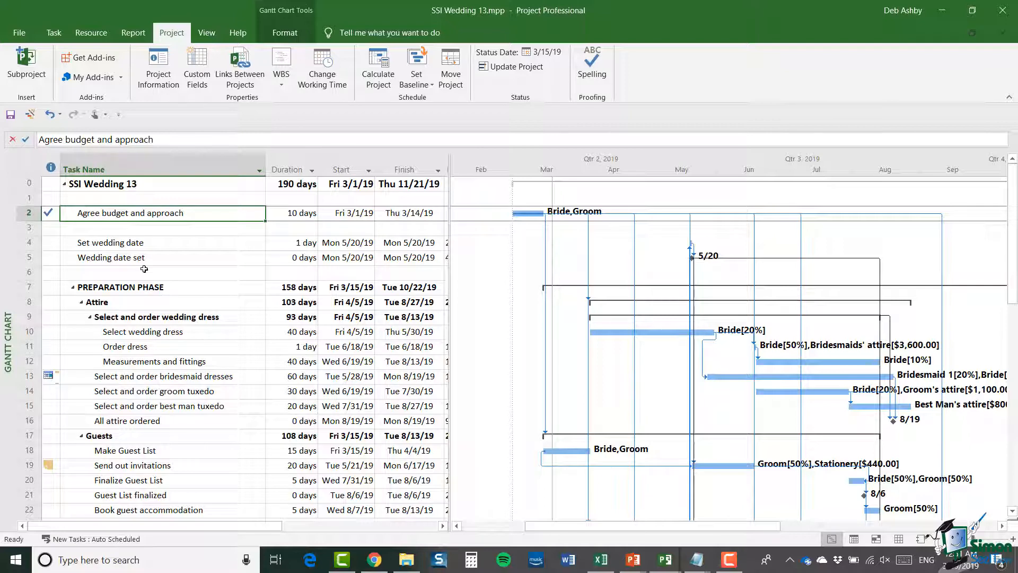
scroll(190, 351, down, 2)
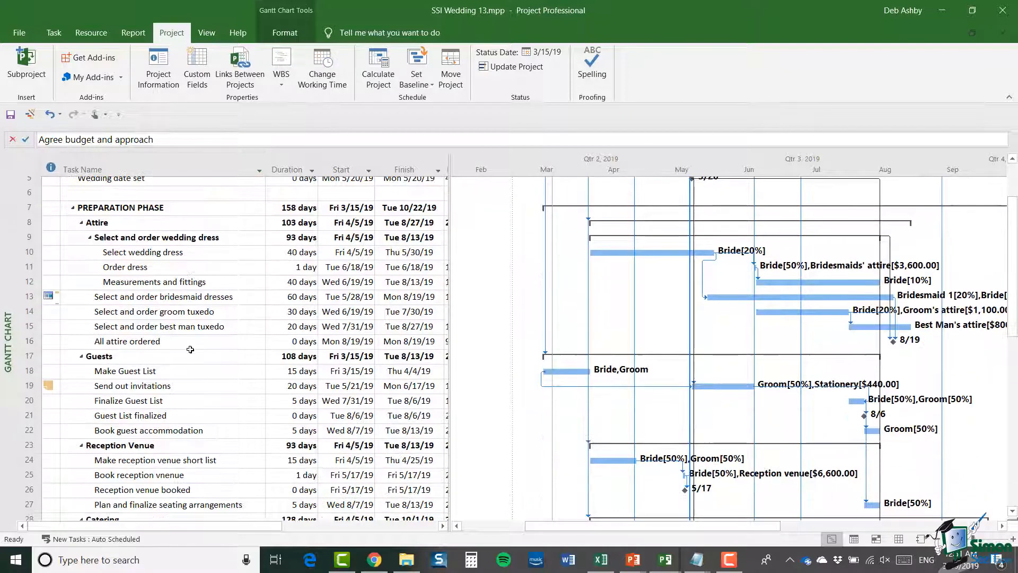
- Check the percent complete in the Make Guest List task's information, close it without changes, and return to the Agree budget and approach task
click(30, 362)
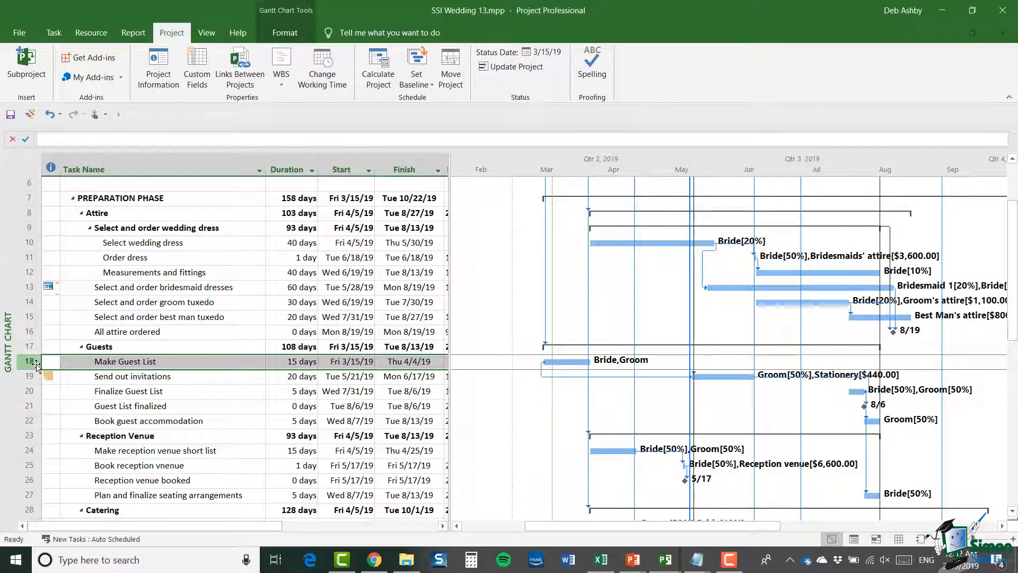
click(175, 358)
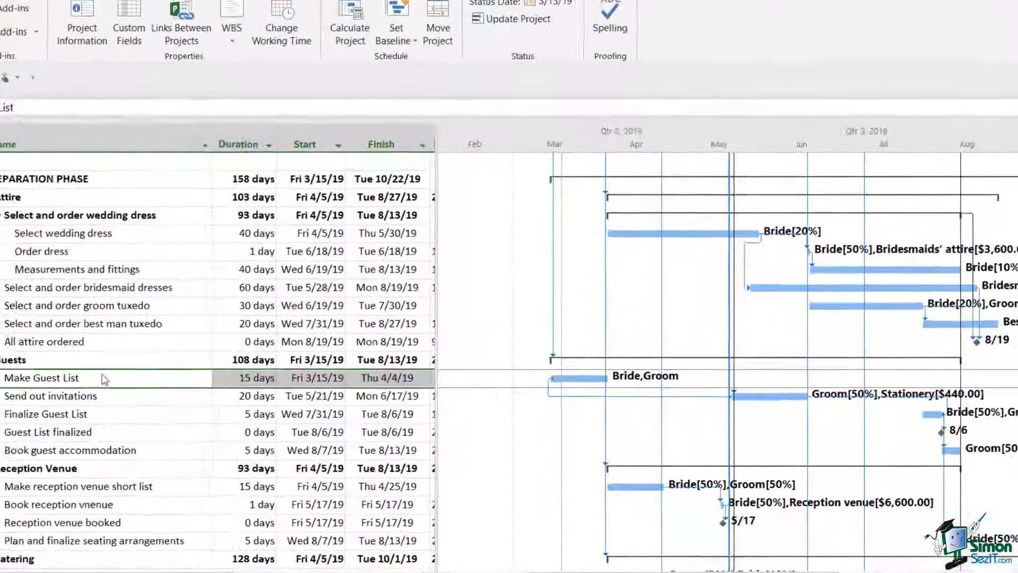
double_click(175, 358)
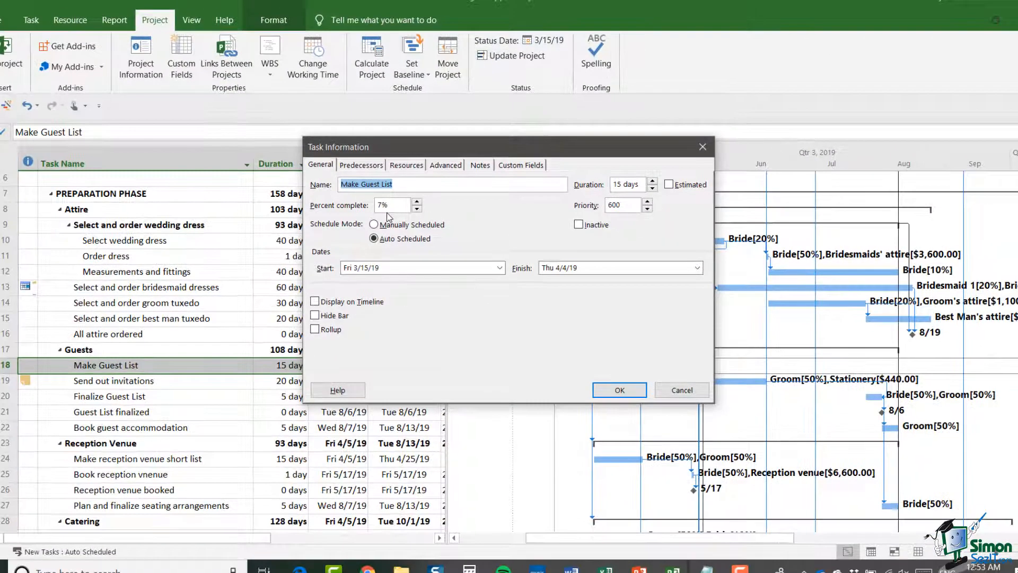
drag(492, 145, 274, 113)
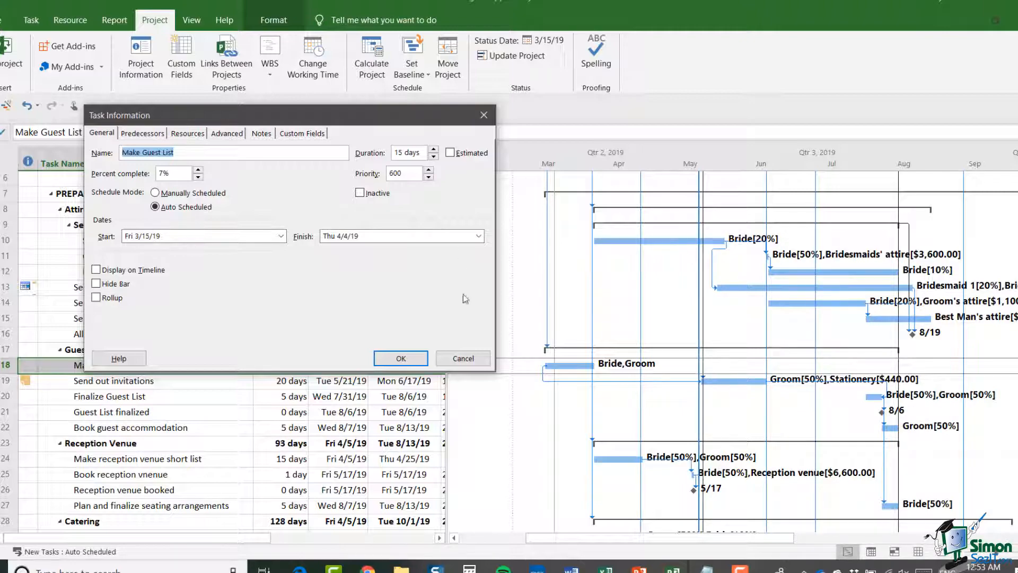
click(463, 359)
scroll(51, 244, up, 2)
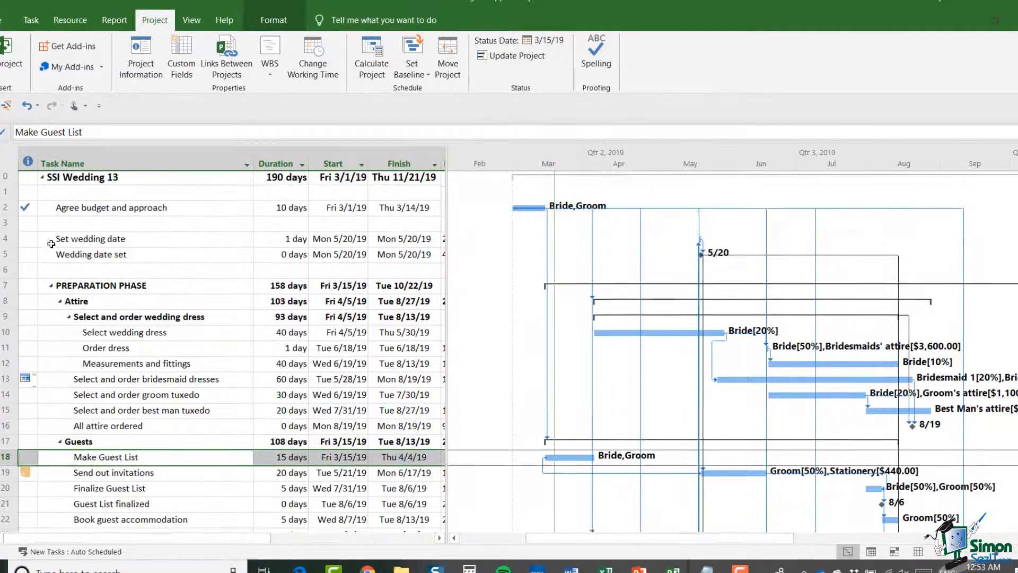
click(28, 213)
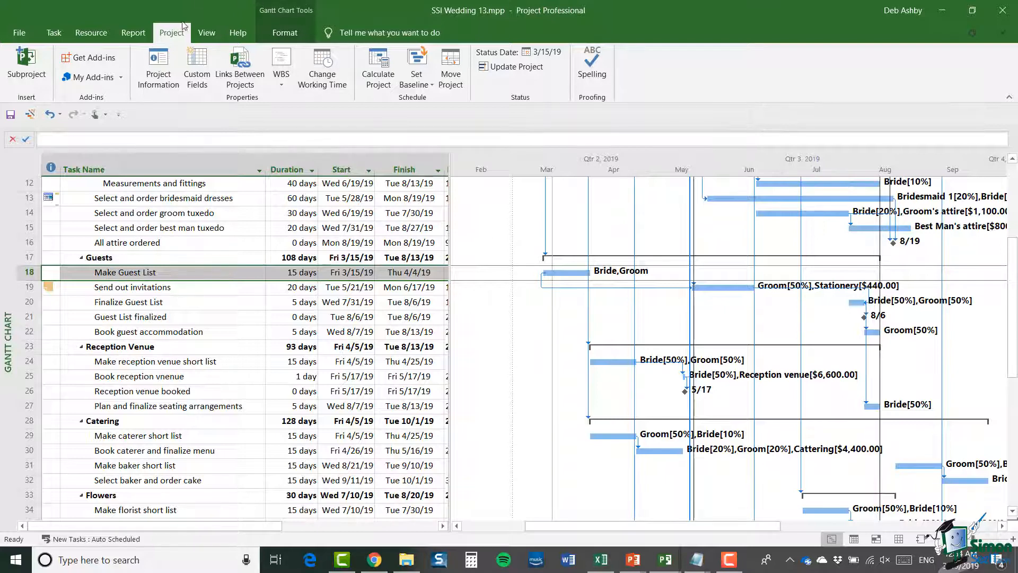
- Display the Tracking table, widen the Task Name column, and enlarge the table area to show the columns through Act. Work
click(210, 36)
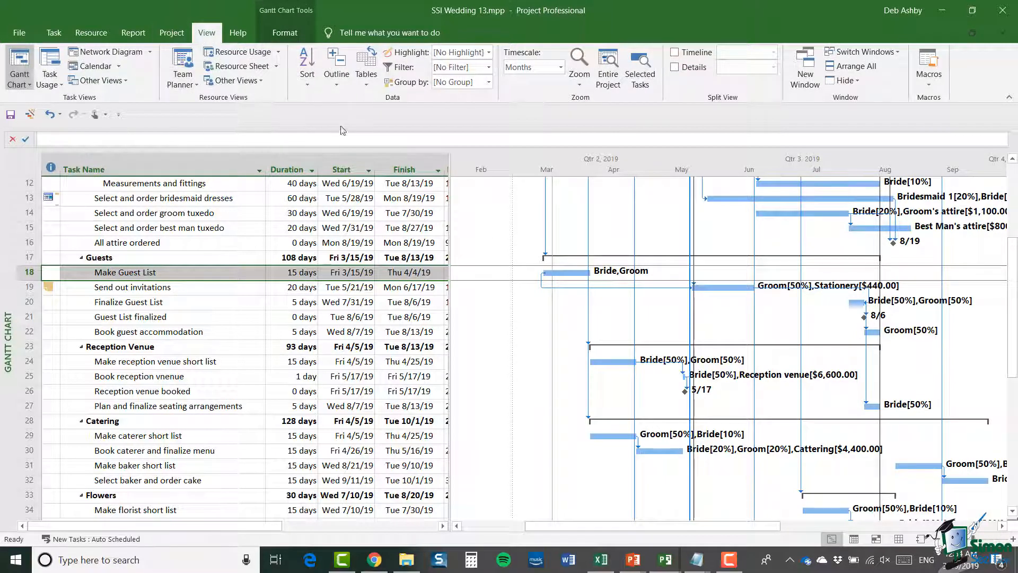
click(368, 84)
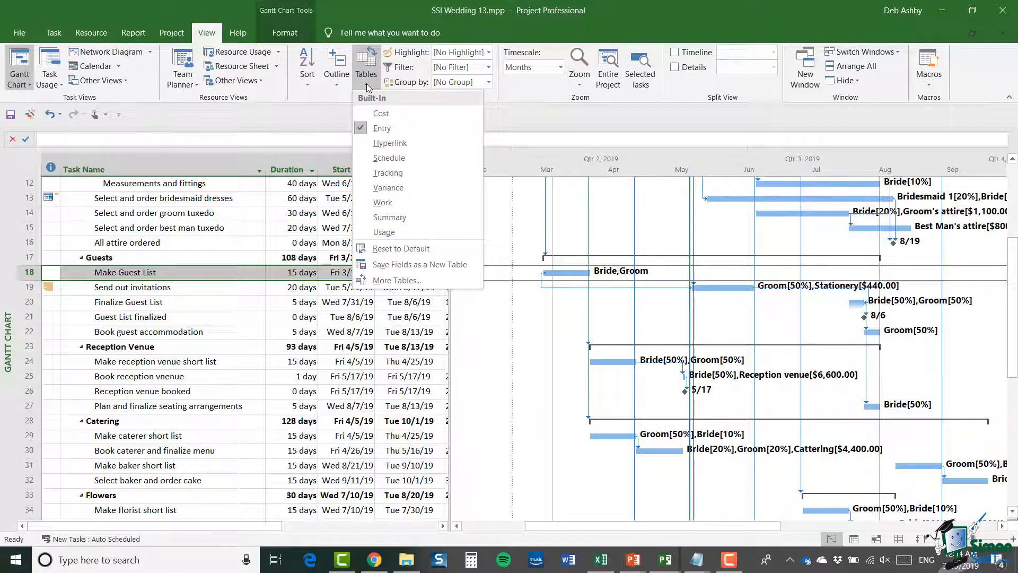
click(367, 175)
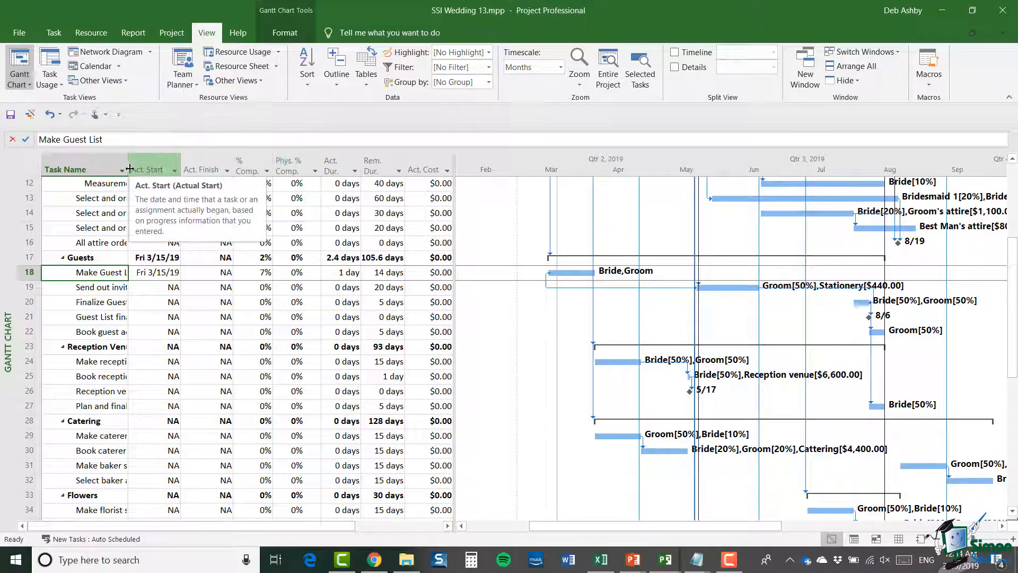
drag(128, 165, 244, 164)
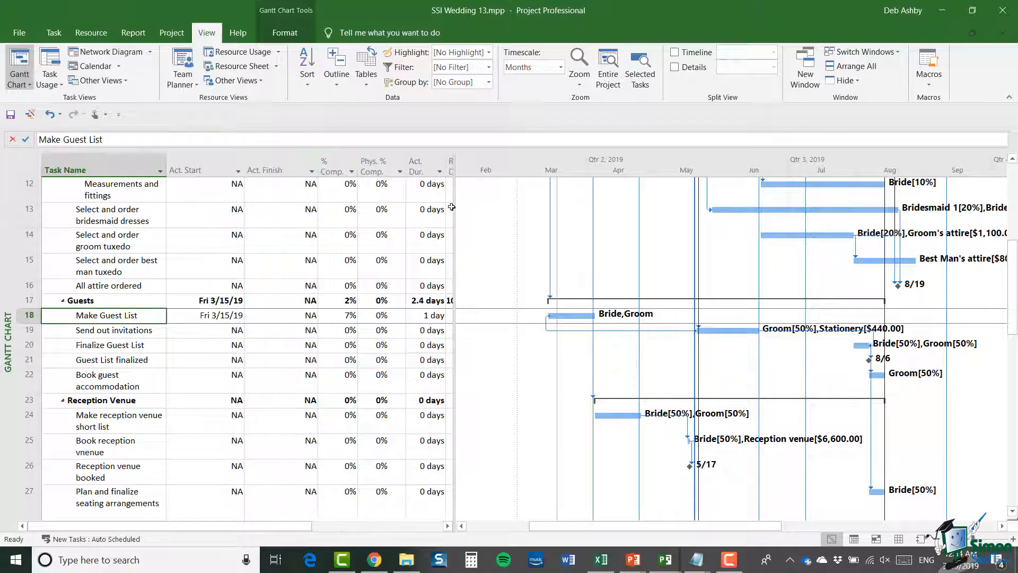
drag(455, 209, 596, 225)
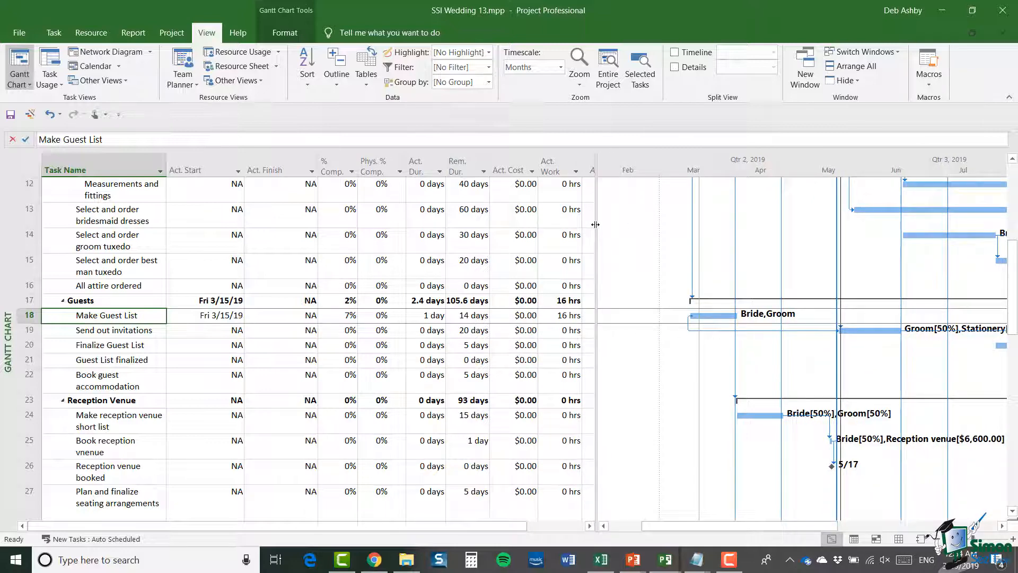
- Examine the percent complete, actual duration, remaining duration and actual work of the Agree budget and approach task
scroll(310, 370, up, 4)
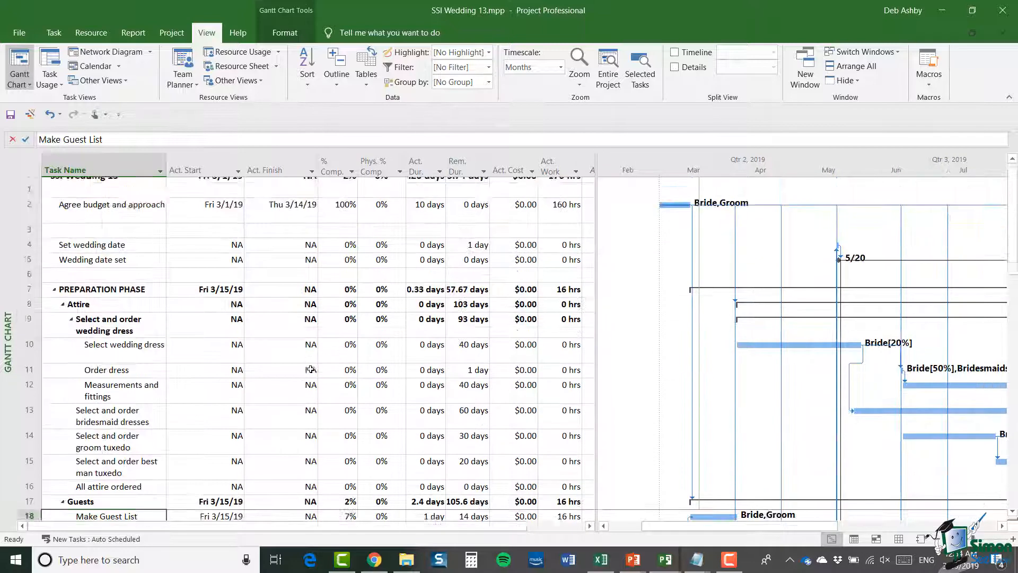
scroll(310, 370, up, 1)
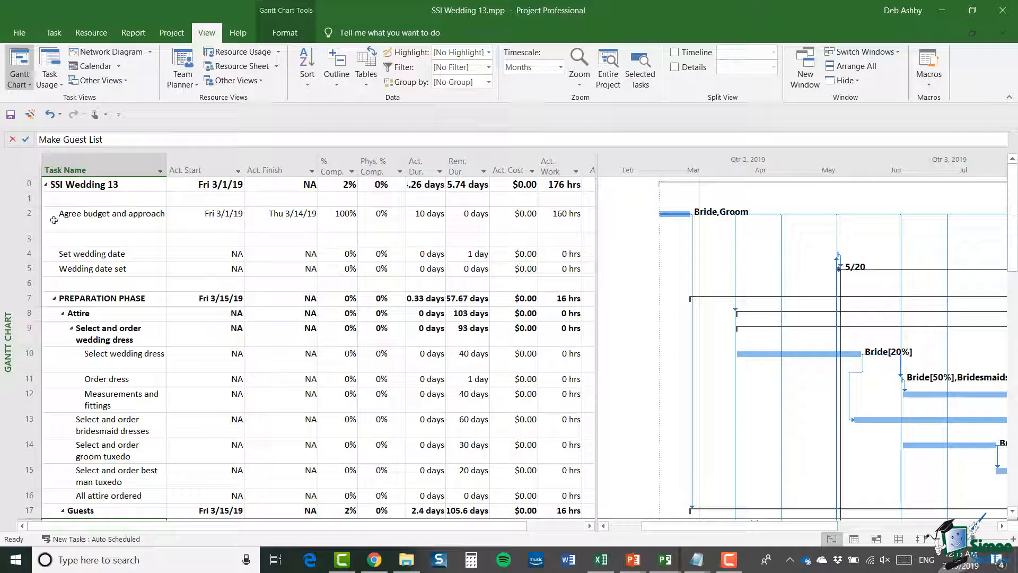
click(26, 218)
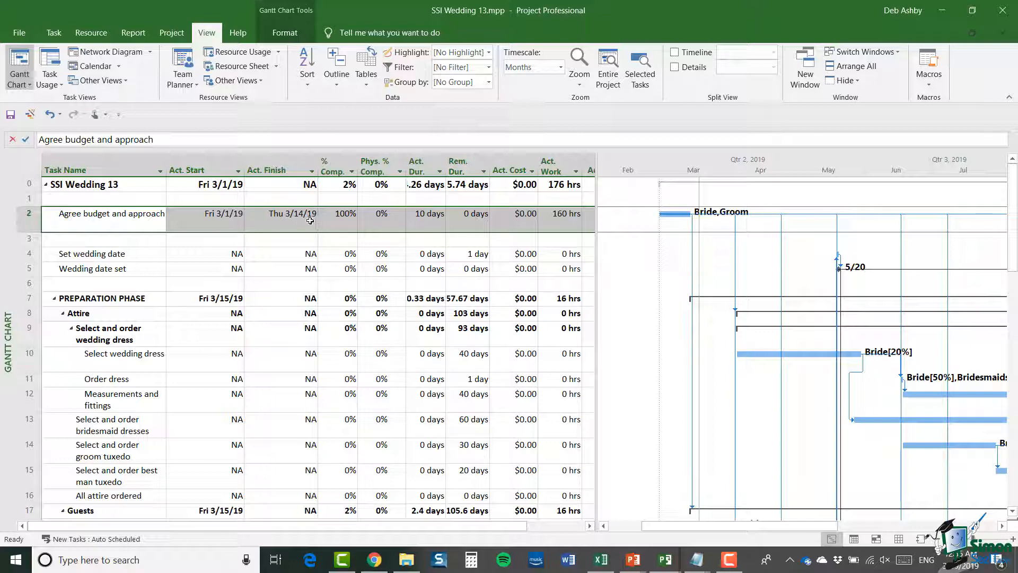
click(337, 165)
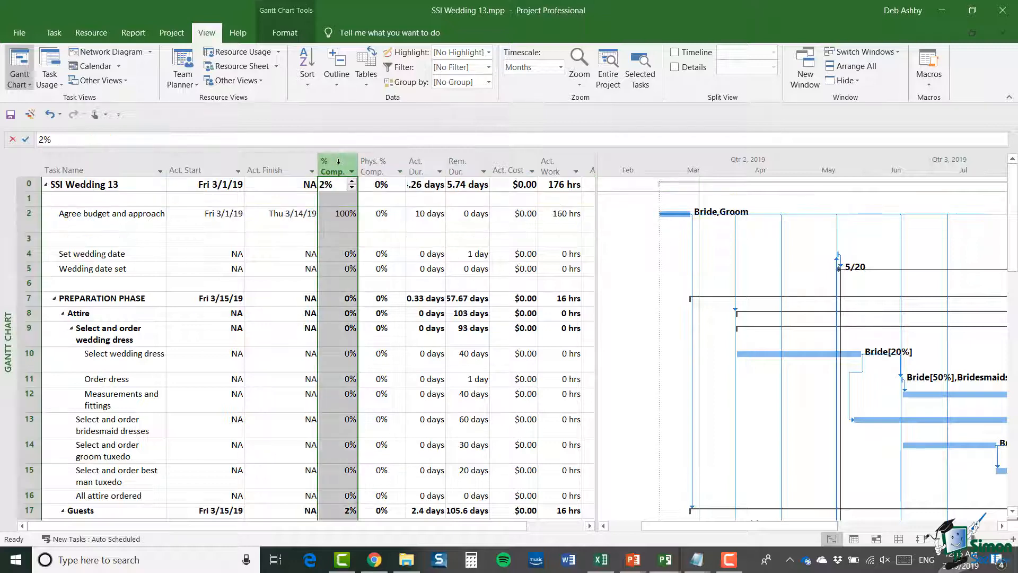
click(342, 227)
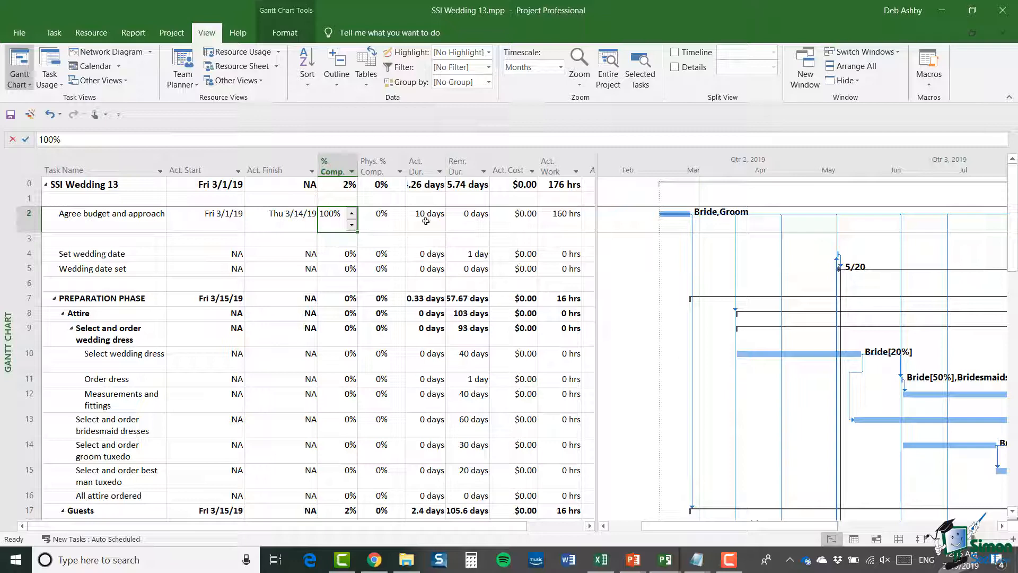
click(426, 222)
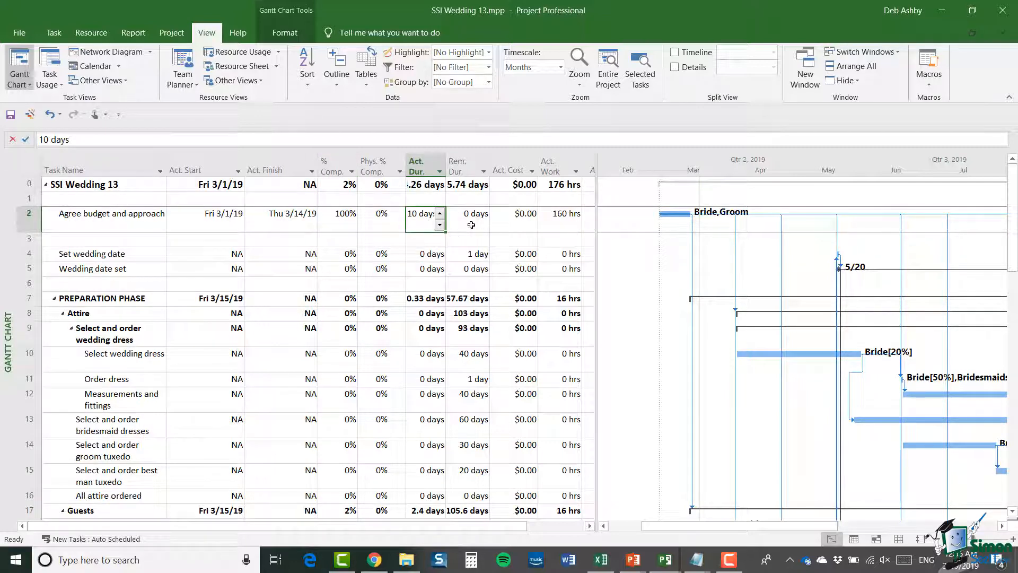
click(472, 225)
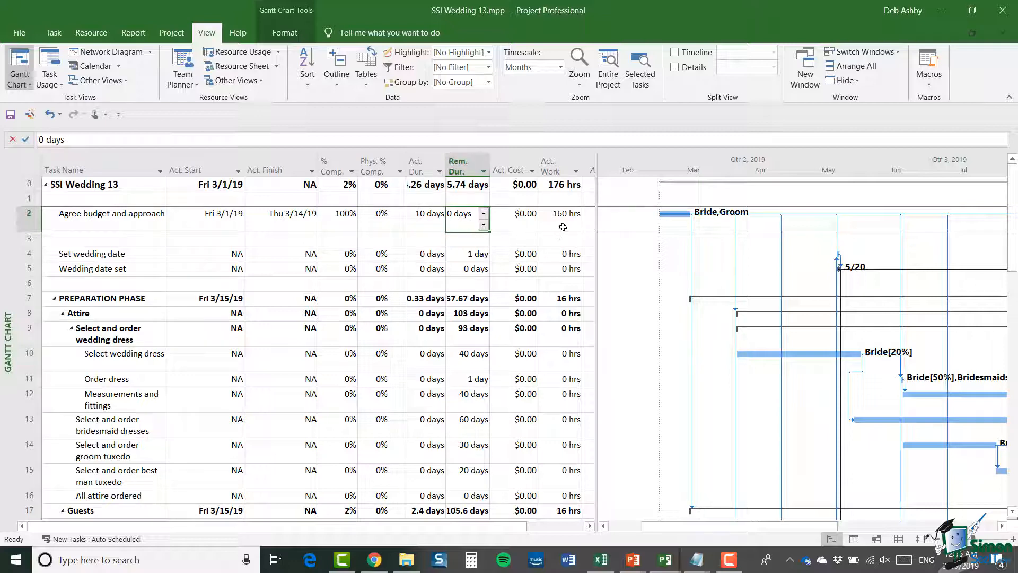
click(564, 225)
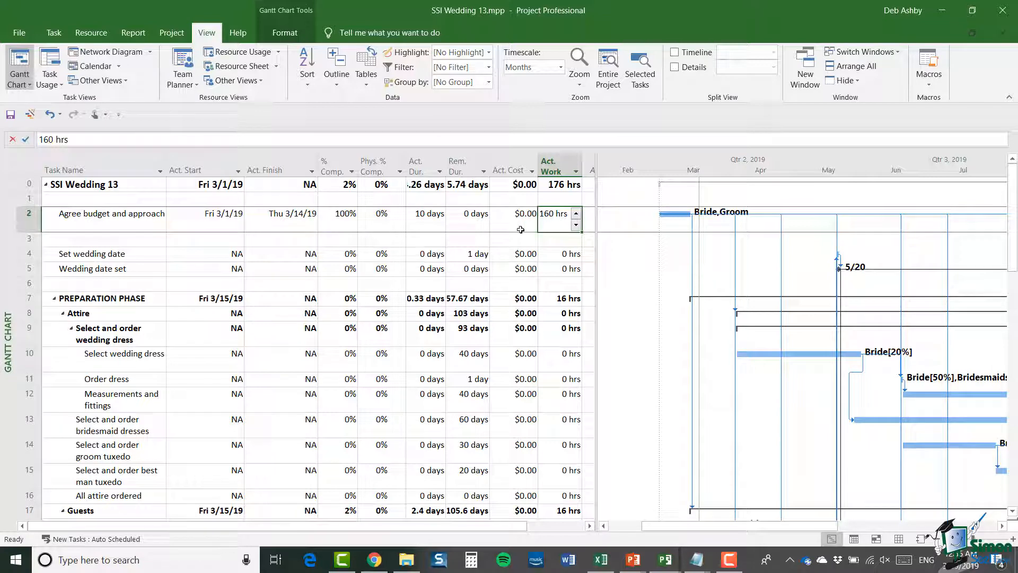
- Examine the actual cost of Agree budget and approach, and the tracking values of the Make Guest List task and the Guests summary task
click(521, 229)
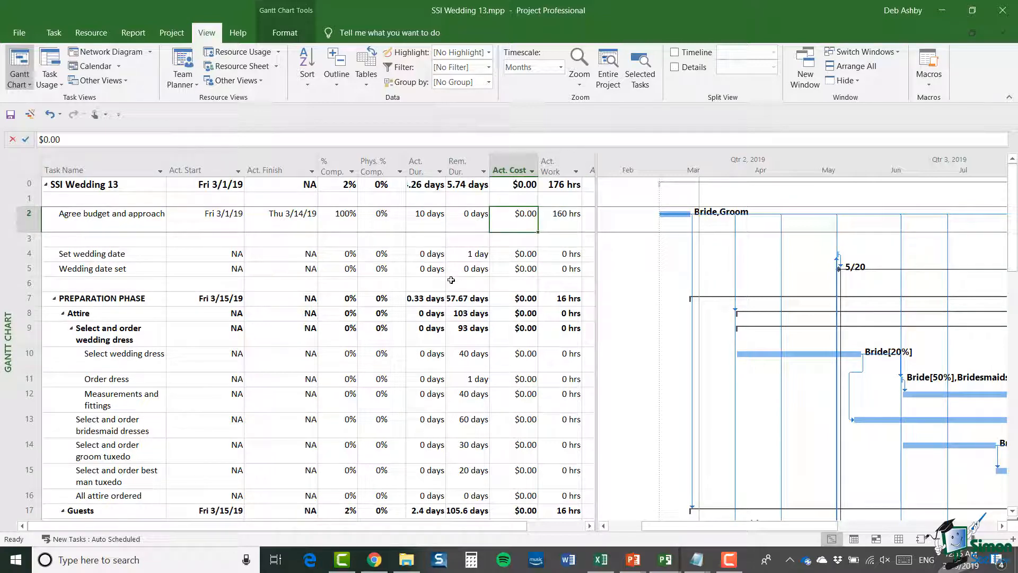
scroll(127, 324, down, 4)
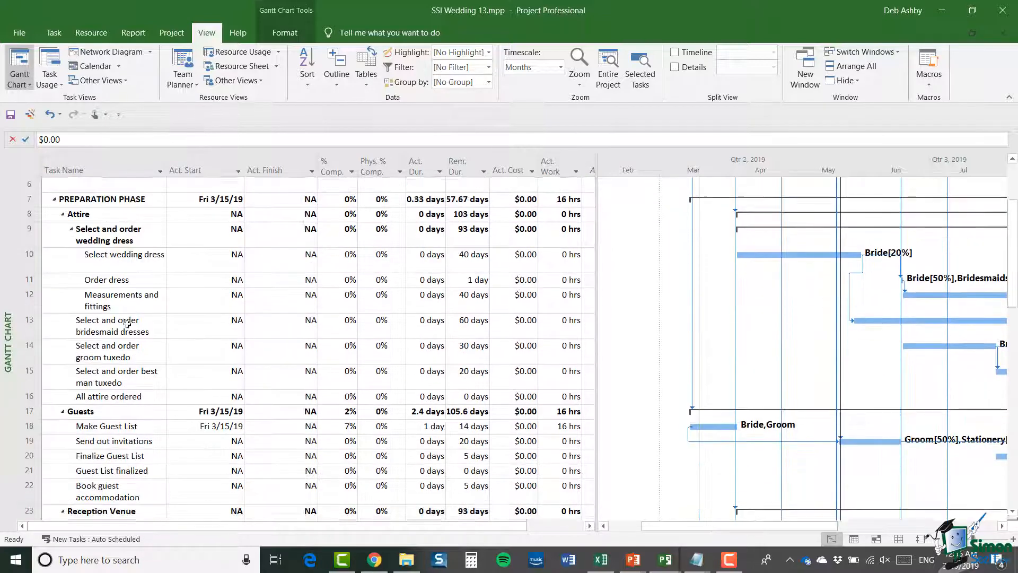
click(30, 316)
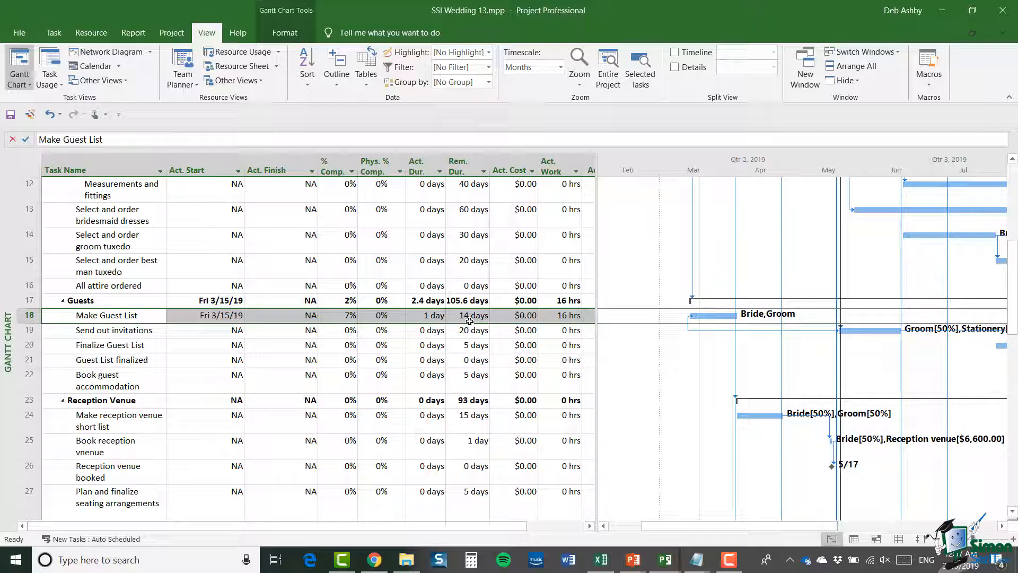
click(28, 300)
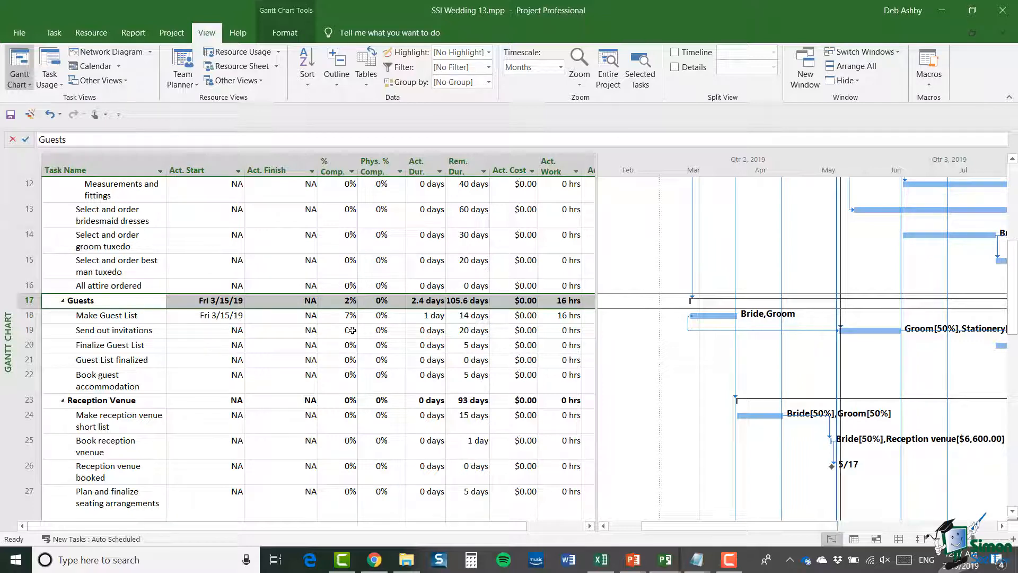
- Display the project statistics from the project information to review overall duration, work, cost and percent complete
click(171, 33)
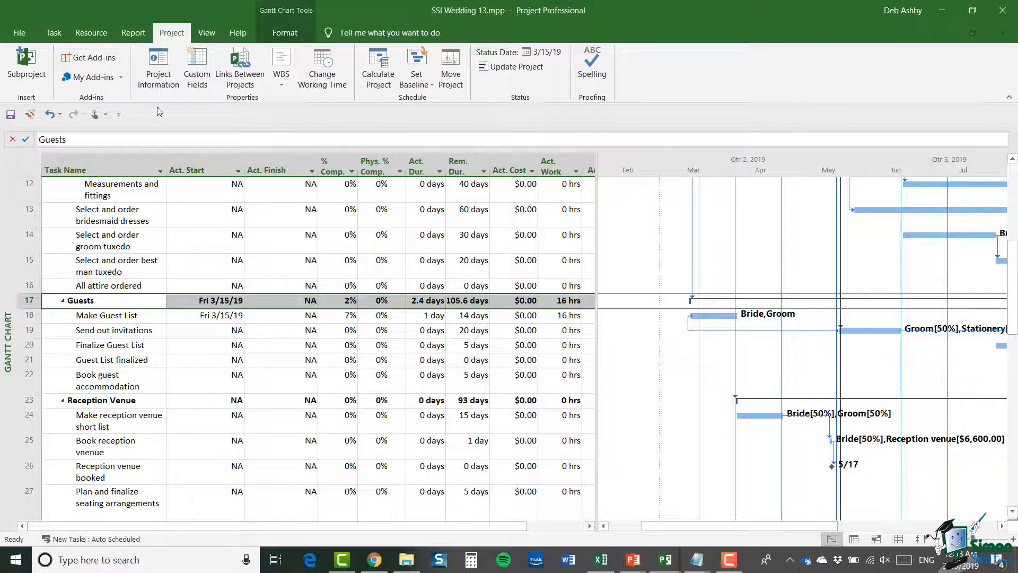
click(160, 71)
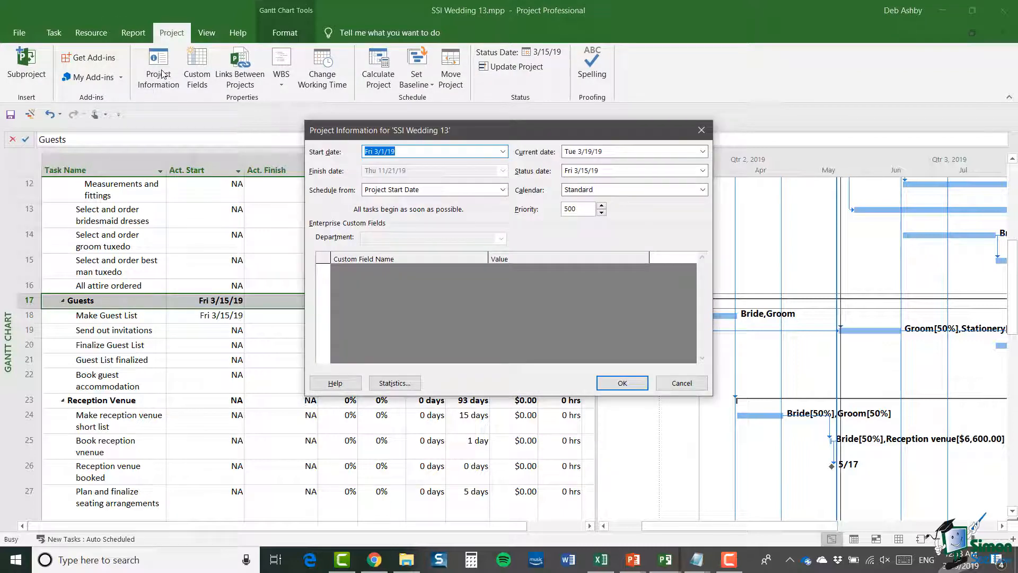
click(399, 383)
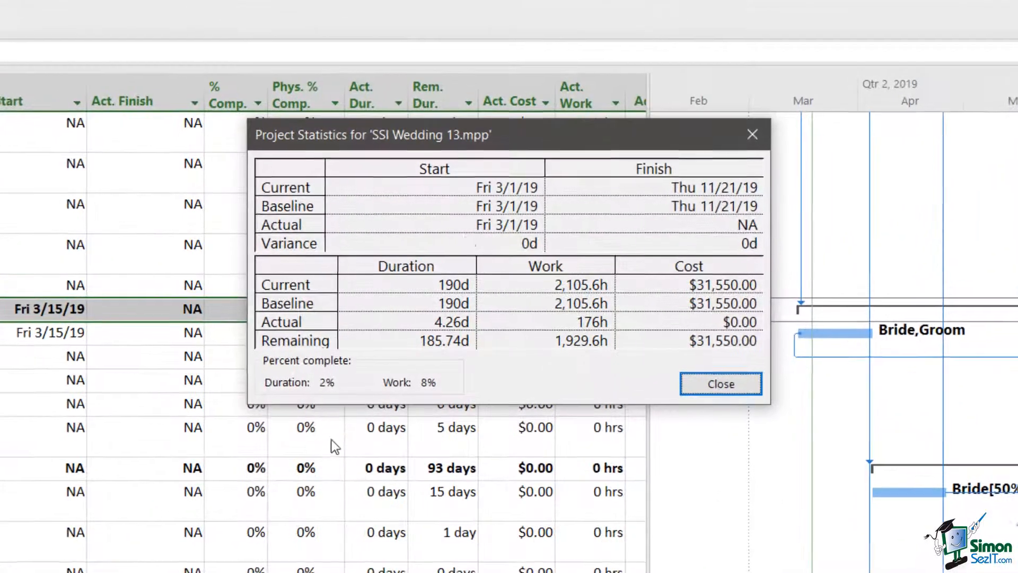